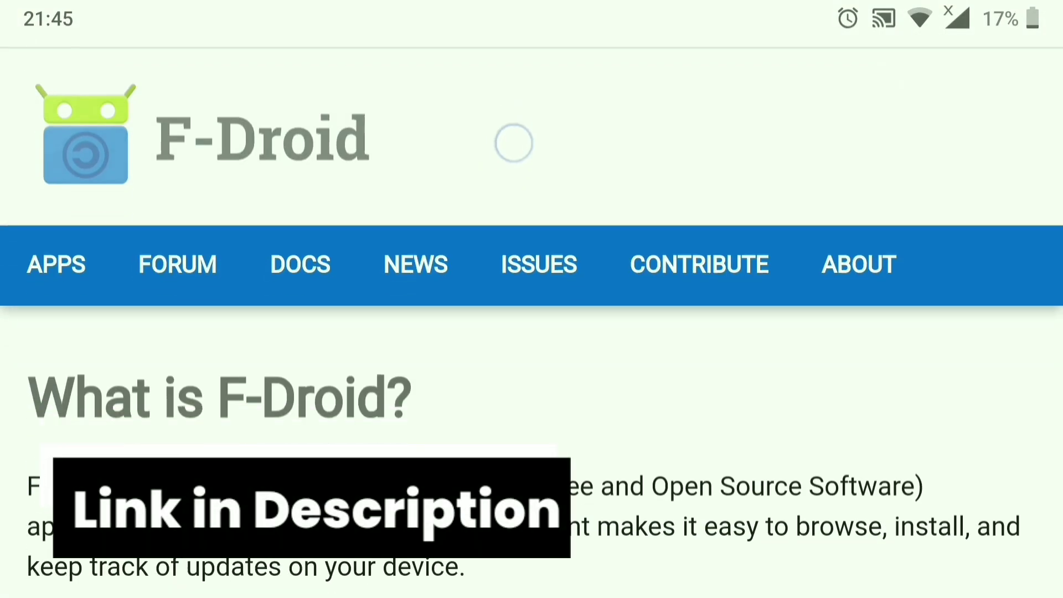
{"action": "left_click_drag", "start_coordinate": [513, 143], "coordinate": [521, 109]}
{"action": "scroll", "coordinate": [676, 290], "scroll_direction": "down", "scroll_amount": 5}
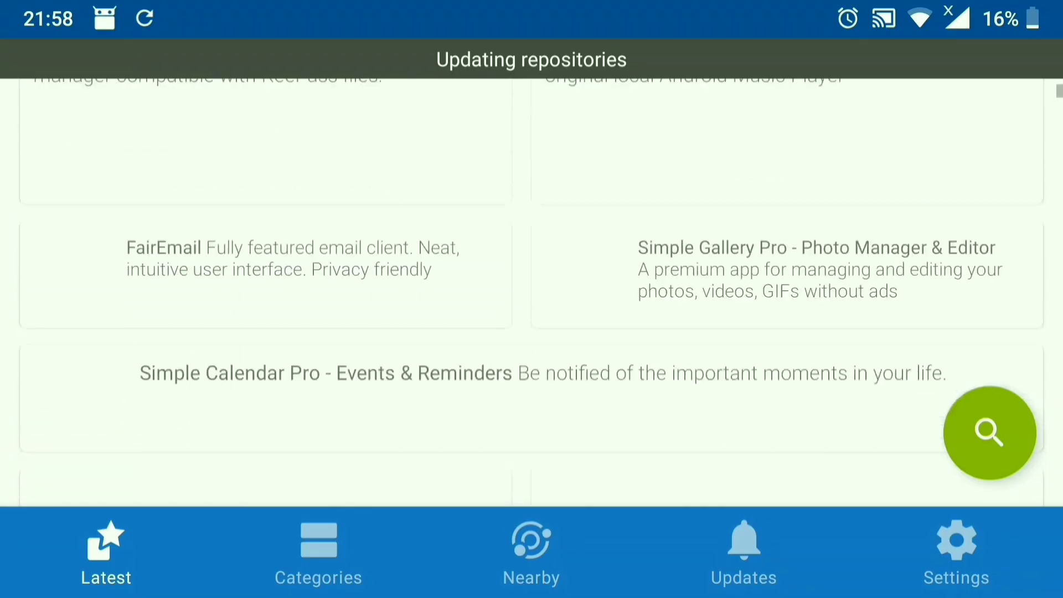
- Search F-Droid for 'termux-api' and start installing Termux:API from its details page
{"action": "left_click", "coordinate": [989, 433]}
{"action": "left_click", "coordinate": [729, 107]}
{"action": "type", "text": "t"}
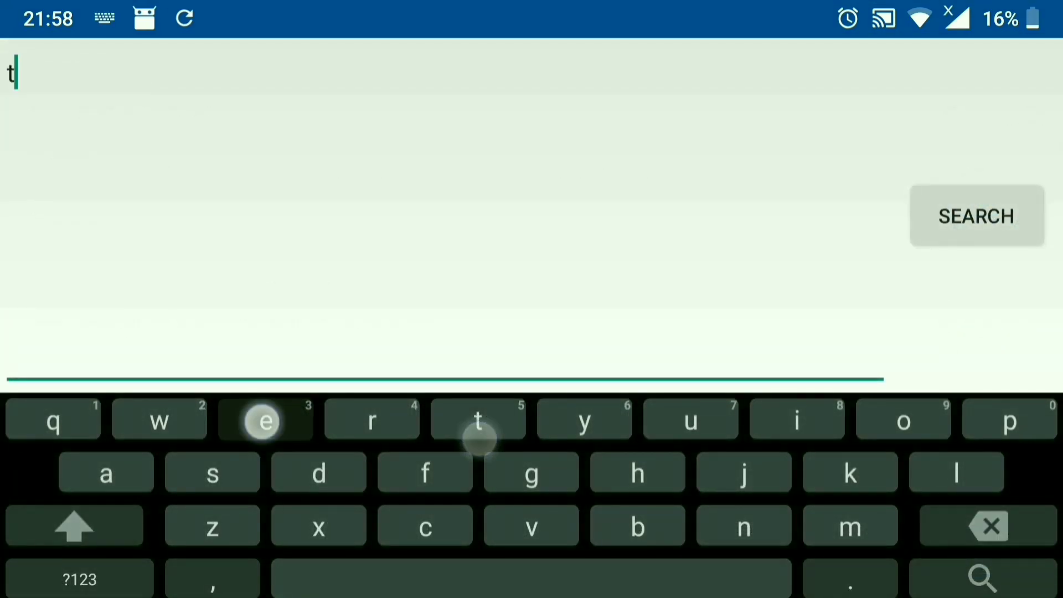
{"action": "type", "text": "ermux-"}
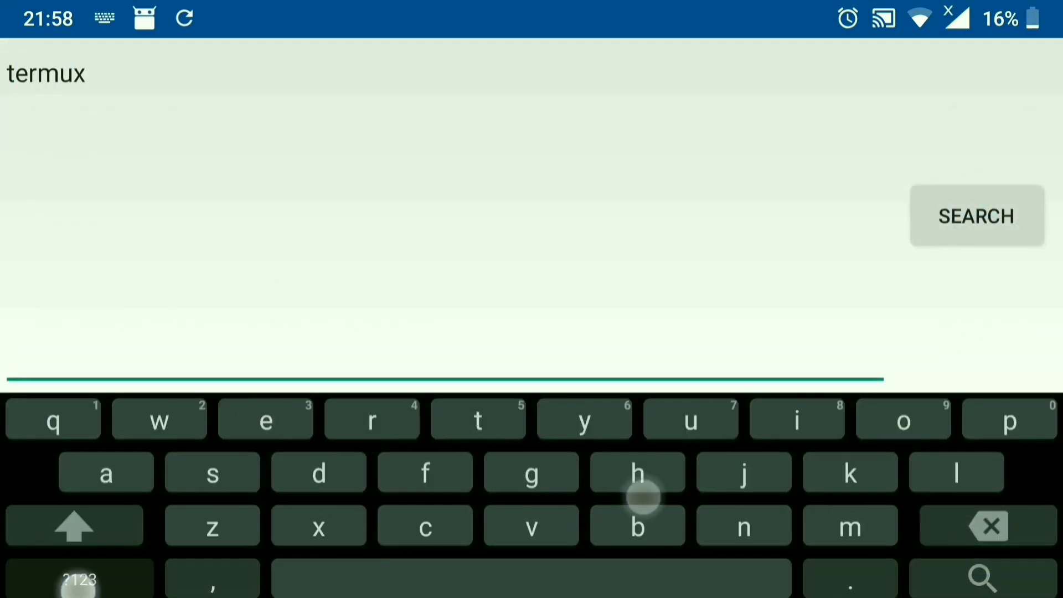
{"action": "type", "text": "api"}
{"action": "left_click", "coordinate": [940, 235]}
{"action": "left_click", "coordinate": [999, 237]}
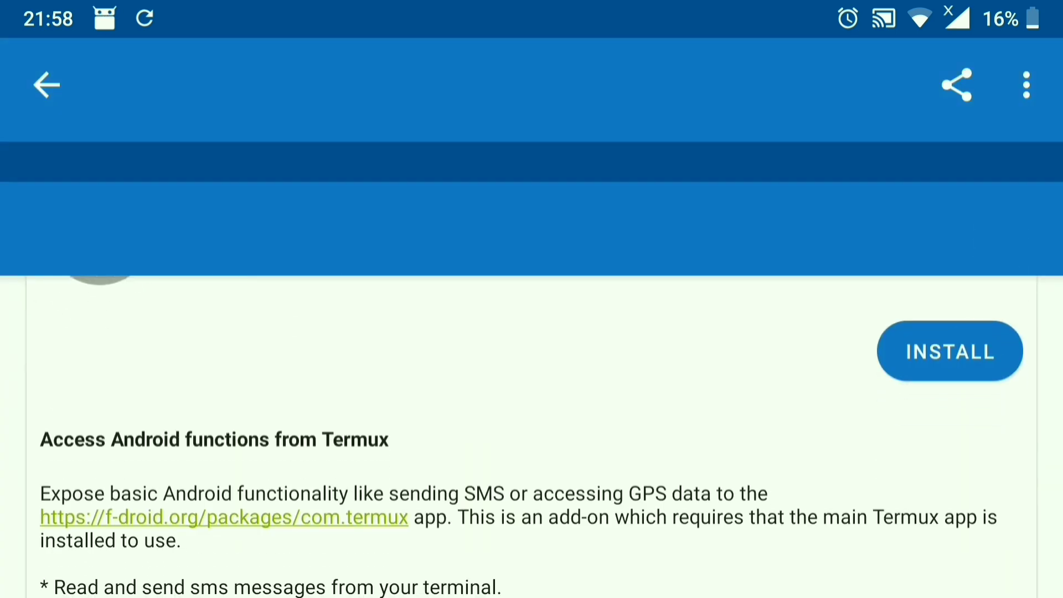
{"action": "left_click", "coordinate": [949, 351]}
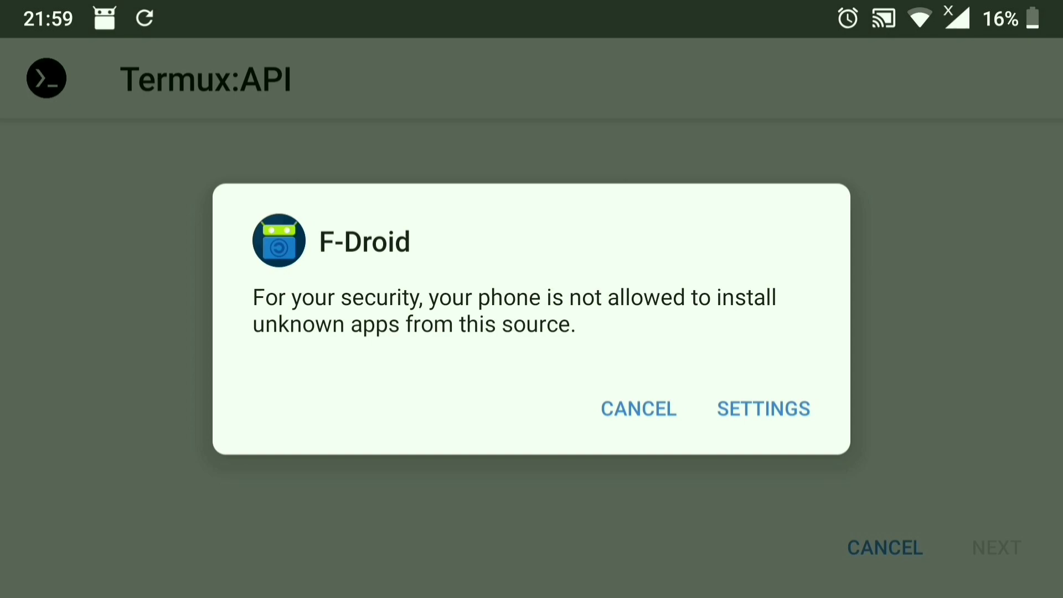
- Allow F-Droid to install unknown apps, then confirm the Termux:API installation
{"action": "left_click", "coordinate": [788, 411]}
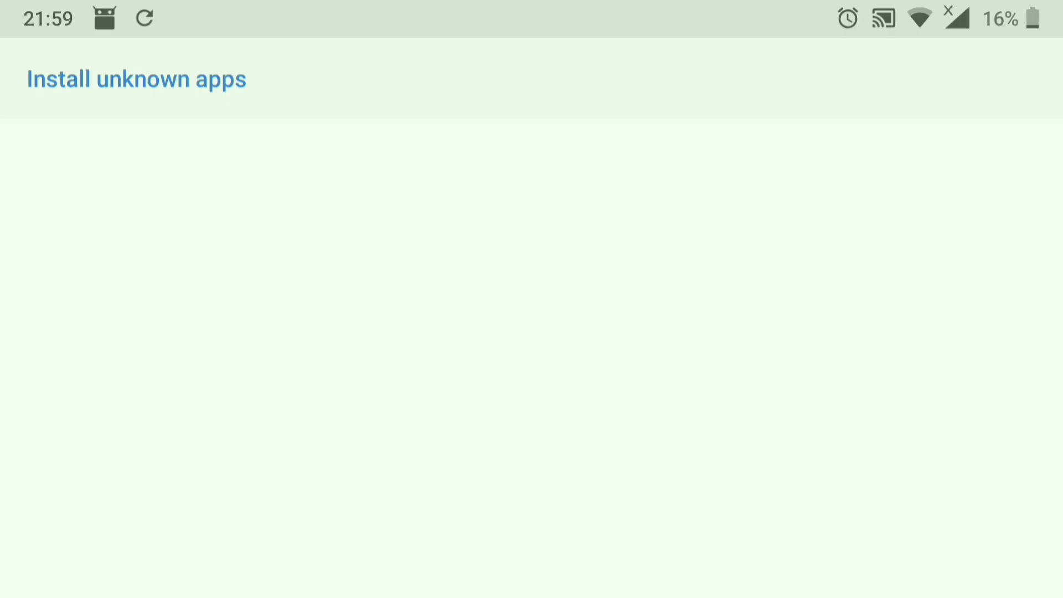
{"action": "left_click", "coordinate": [1004, 323]}
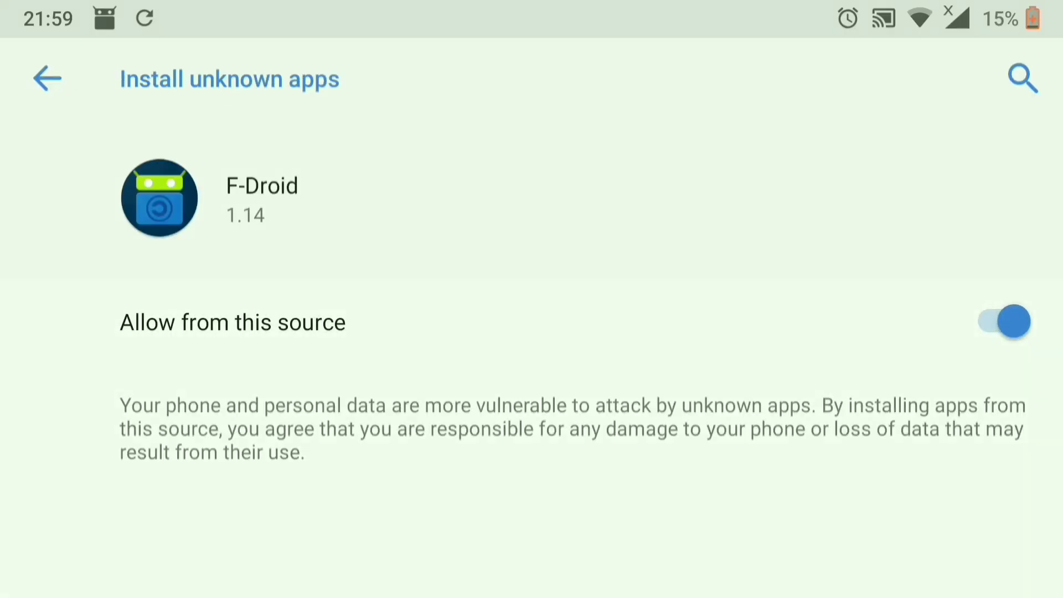
{"action": "left_click", "coordinate": [47, 78]}
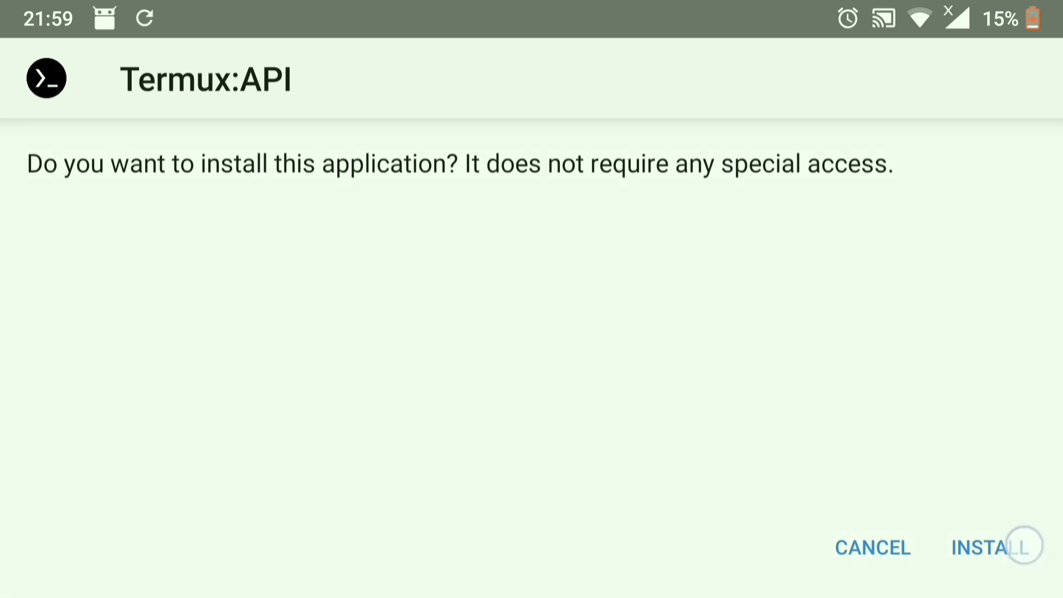
{"action": "left_click", "coordinate": [1025, 546]}
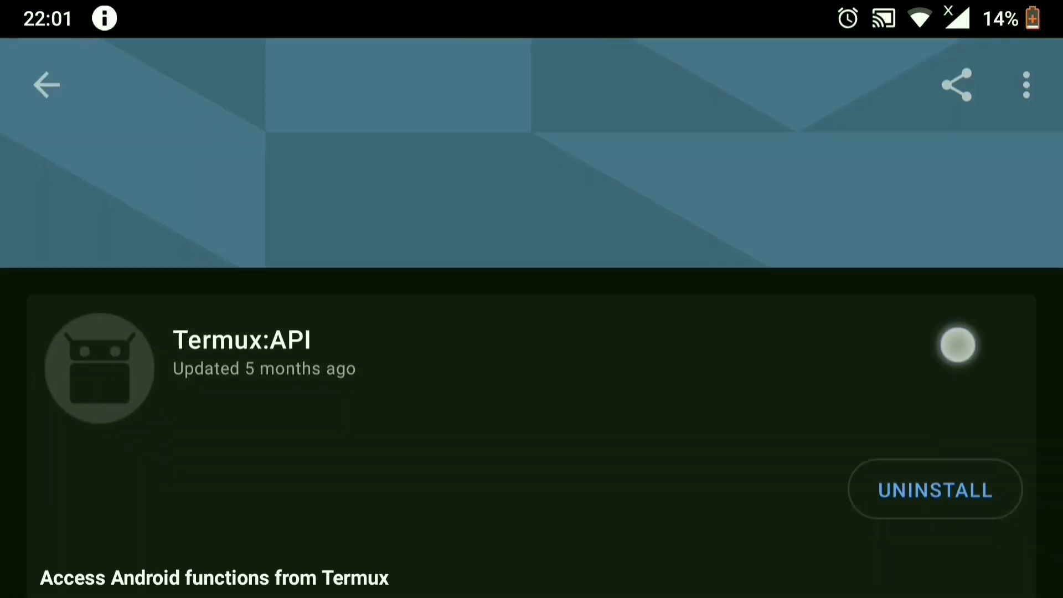
{"action": "scroll", "coordinate": [958, 343], "scroll_direction": "down", "scroll_amount": 2}
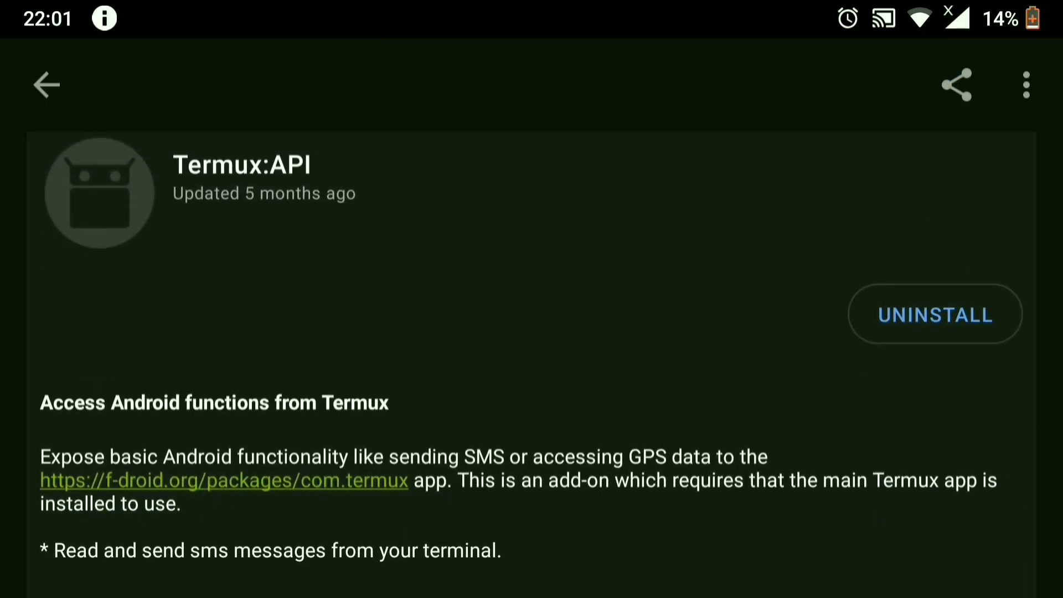
- Switch to Termux, clear it, and run 'pkg update' accepting the upgrade
{"action": "left_click_drag", "start_coordinate": [532, 586], "coordinate": [532, 374]}
{"action": "left_click", "coordinate": [53, 385]}
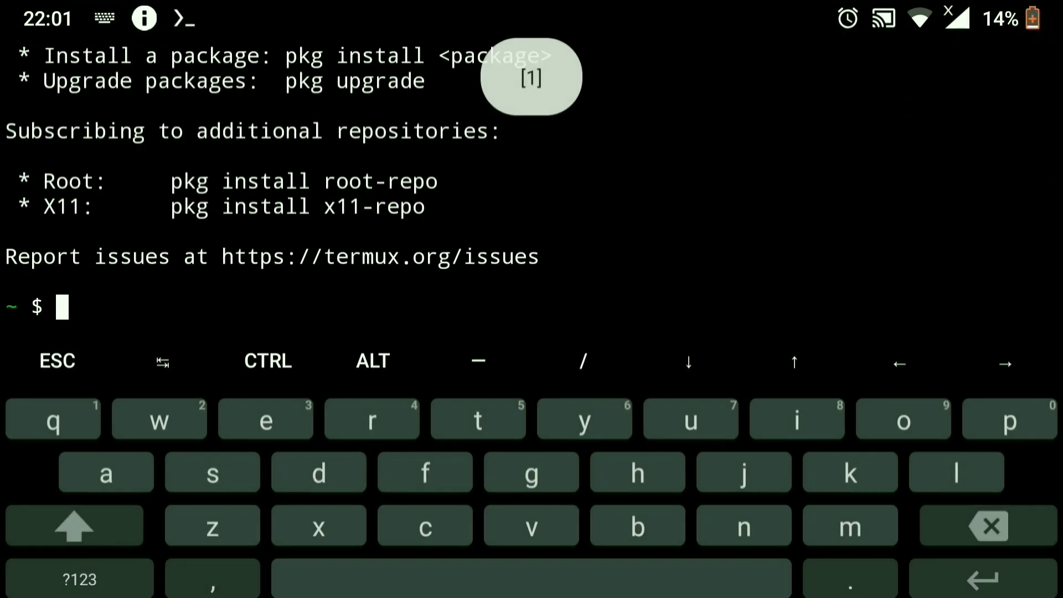
{"action": "type", "text": "clear"}
{"action": "key", "text": "Return"}
{"action": "type", "text": "pkg"}
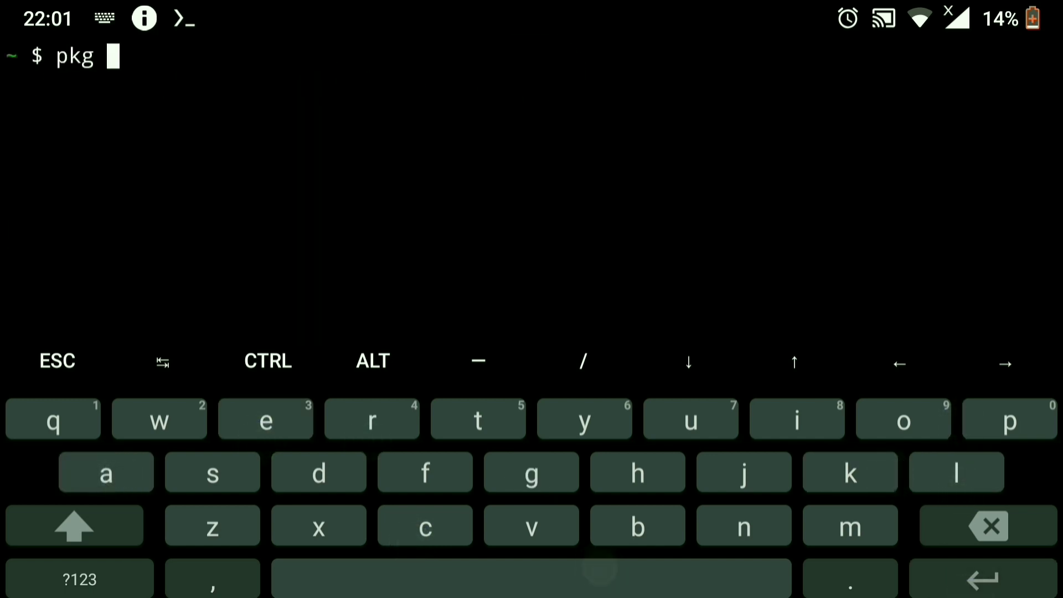
{"action": "type", "text": "update"}
{"action": "key", "text": "Return"}
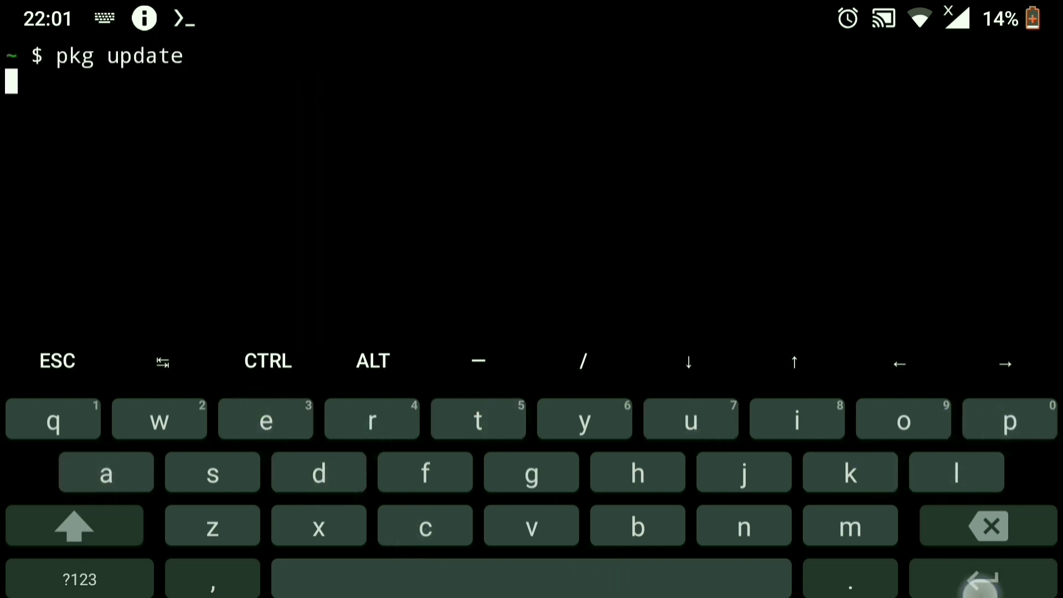
{"action": "key", "text": "Return"}
{"action": "type", "text": "clsa"}
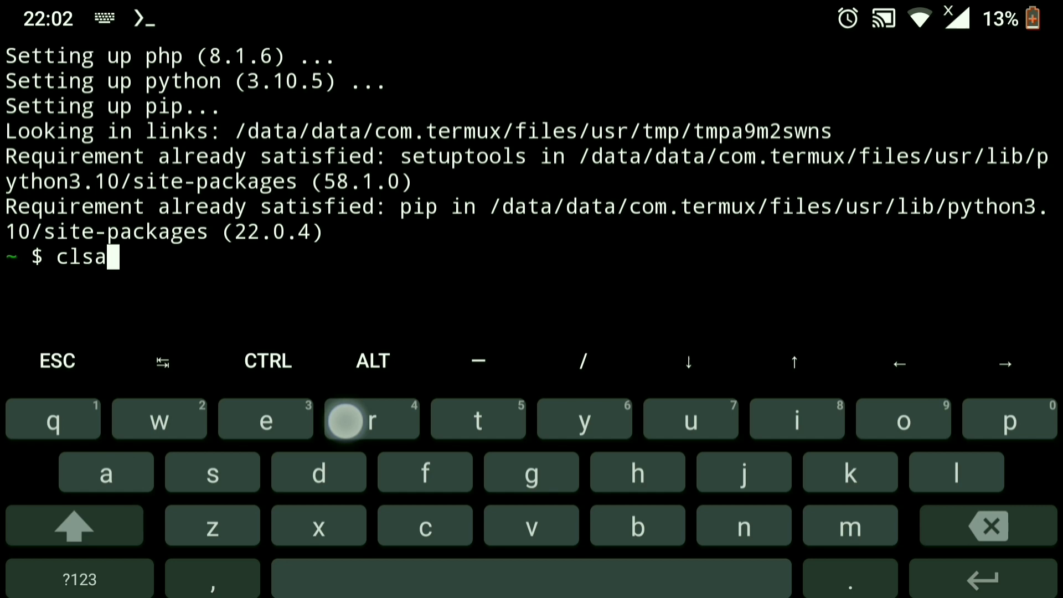
- Run 'pkg install termux-api' and clear the terminal back to a bare prompt
{"action": "key", "text": "BackSpace"}
{"action": "key", "text": "BackSpace"}
{"action": "type", "text": "ear"}
{"action": "key", "text": "Return"}
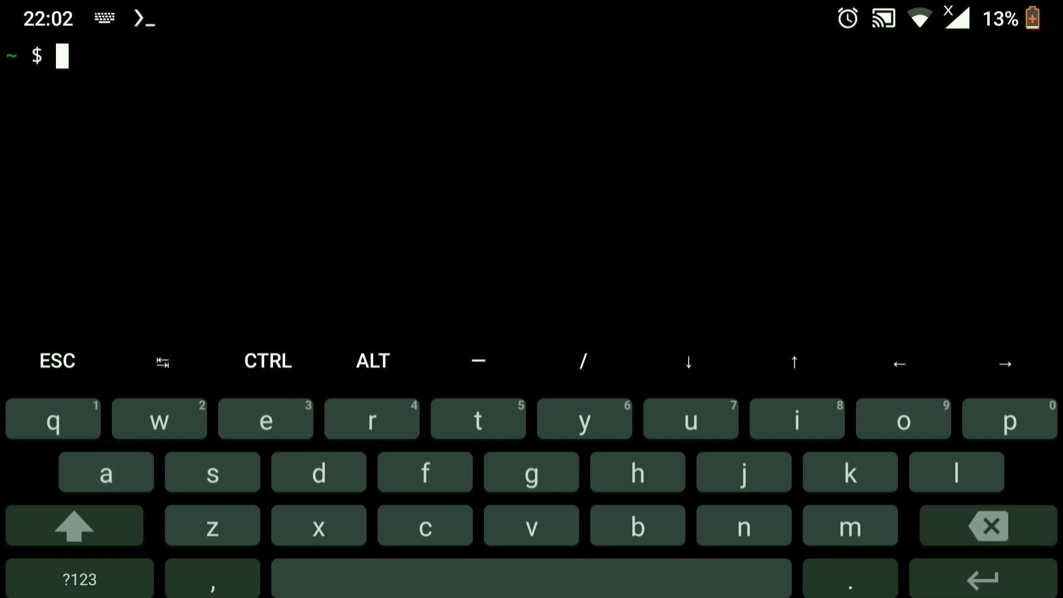
{"action": "type", "text": "pkgvin"}
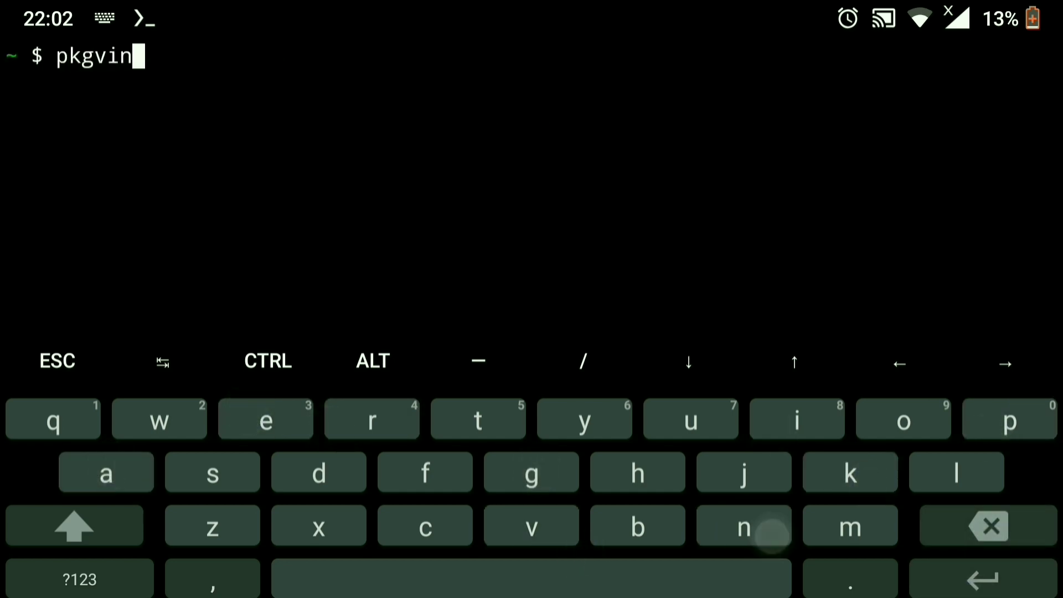
{"action": "key", "text": "BackSpace"}
{"action": "key", "text": "BackSpace"}
{"action": "key", "text": "BackSpace"}
{"action": "type", "text": " i"}
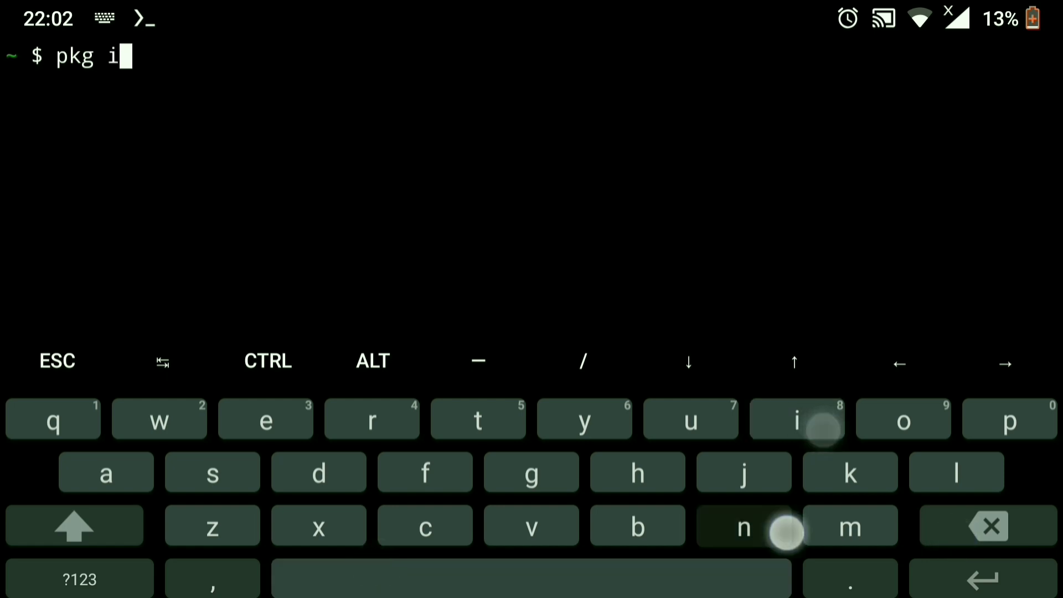
{"action": "type", "text": "nstl"}
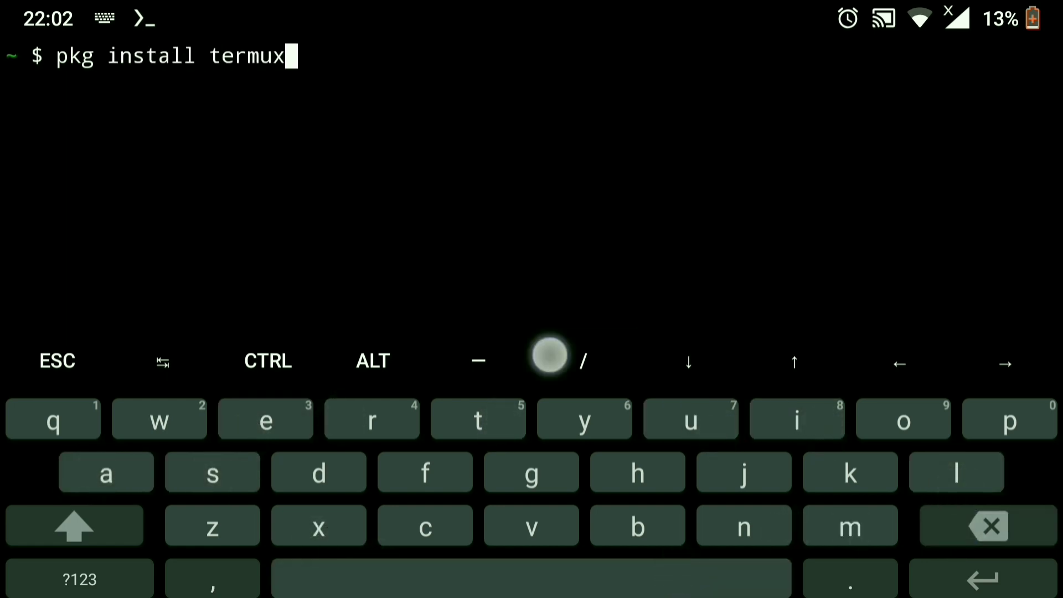
{"action": "key", "text": "BackSpace"}
{"action": "type", "text": "-api"}
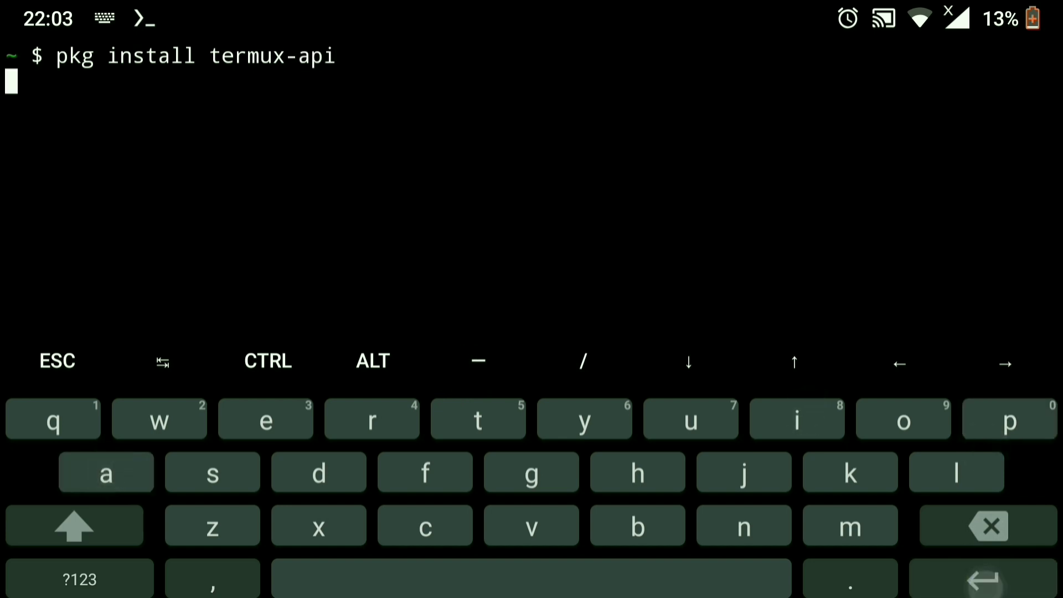
{"action": "type", "text": "clear"}
{"action": "key", "text": "Return"}
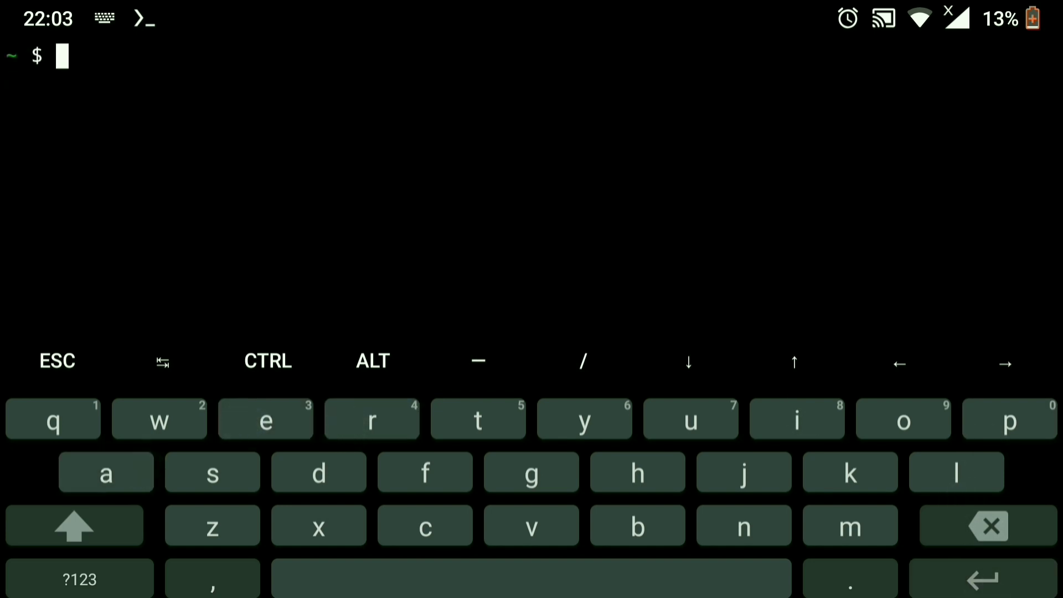
{"action": "scroll", "coordinate": [992, 321], "scroll_direction": "down", "scroll_amount": 10}
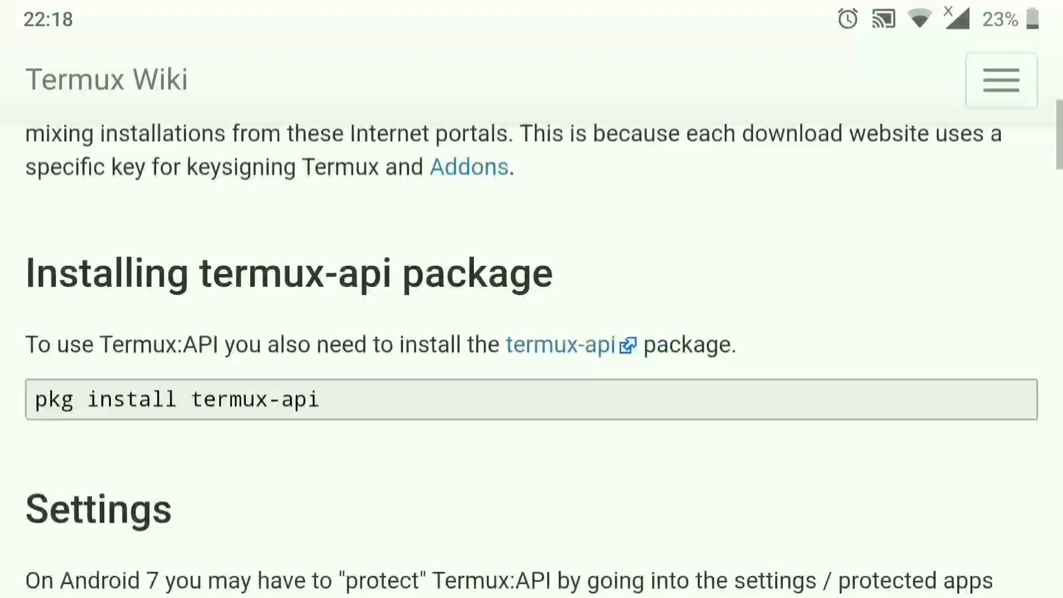
{"action": "scroll", "coordinate": [992, 343], "scroll_direction": "down", "scroll_amount": 10}
{"action": "scroll", "coordinate": [993, 343], "scroll_direction": "down", "scroll_amount": 10}
{"action": "scroll", "coordinate": [993, 343], "scroll_direction": "down", "scroll_amount": 10}
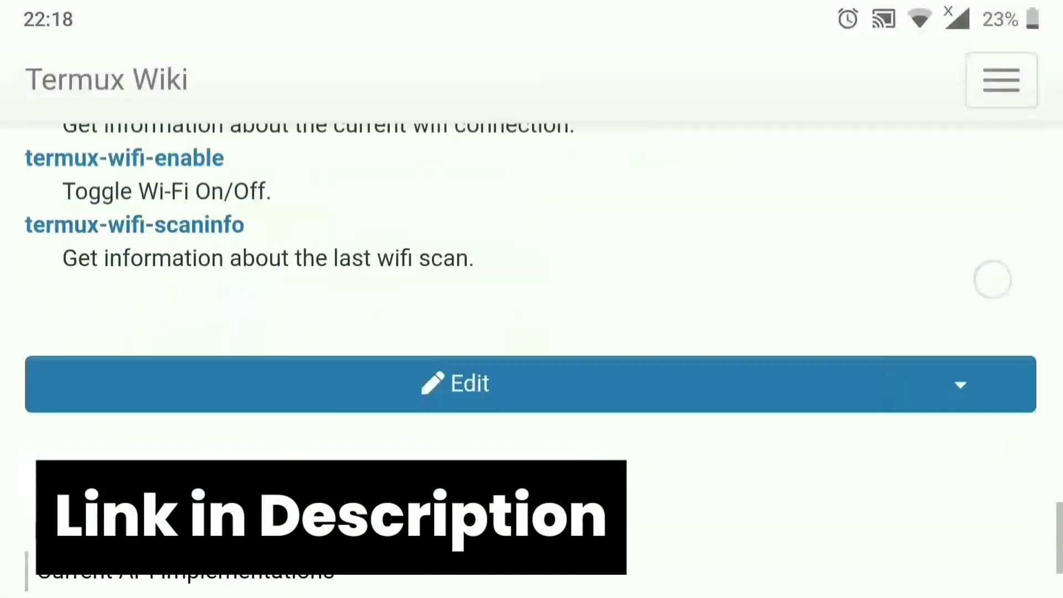
{"action": "scroll", "coordinate": [992, 343], "scroll_direction": "down", "scroll_amount": 5}
{"action": "scroll", "coordinate": [531, 333], "scroll_direction": "up", "scroll_amount": 10}
{"action": "scroll", "coordinate": [532, 332], "scroll_direction": "up", "scroll_amount": 10}
{"action": "scroll", "coordinate": [532, 332], "scroll_direction": "up", "scroll_amount": 5}
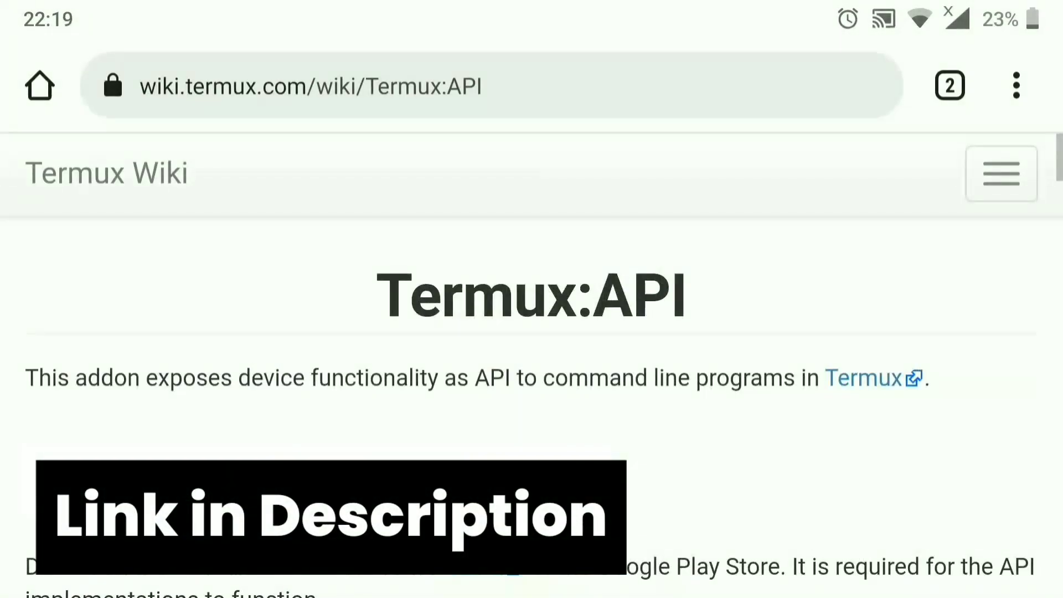
{"action": "scroll", "coordinate": [532, 332], "scroll_direction": "down", "scroll_amount": 3}
{"action": "scroll", "coordinate": [997, 202], "scroll_direction": "down", "scroll_amount": 5}
{"action": "scroll", "coordinate": [988, 249], "scroll_direction": "up", "scroll_amount": 5}
{"action": "scroll", "coordinate": [986, 261], "scroll_direction": "up", "scroll_amount": 3}
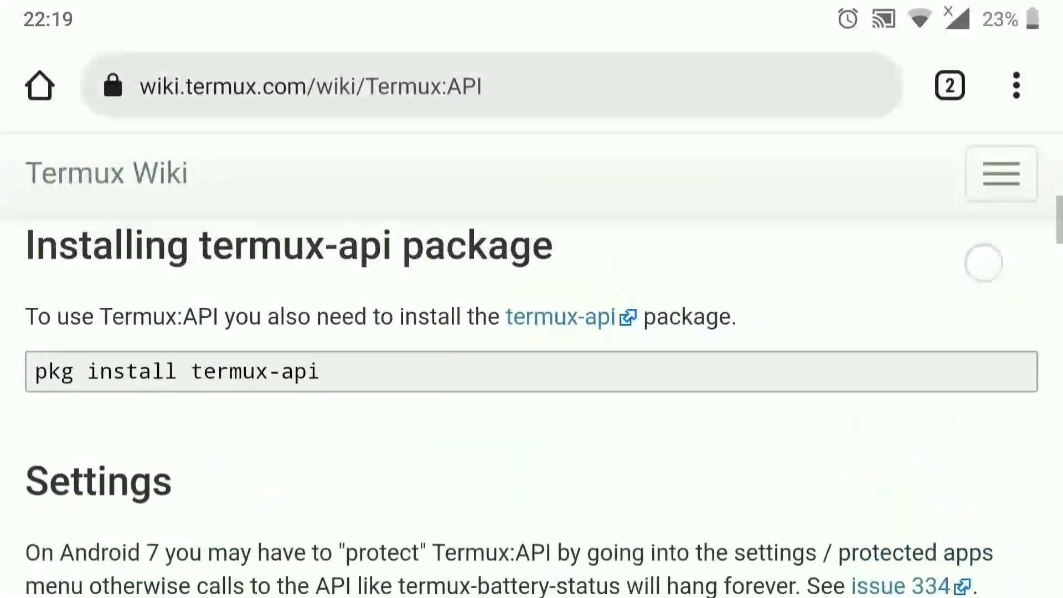
{"action": "type", "text": "rmux-toast"}
- Run termux-toast and then termux-toast -h to read its usage help
{"action": "key", "text": "Return"}
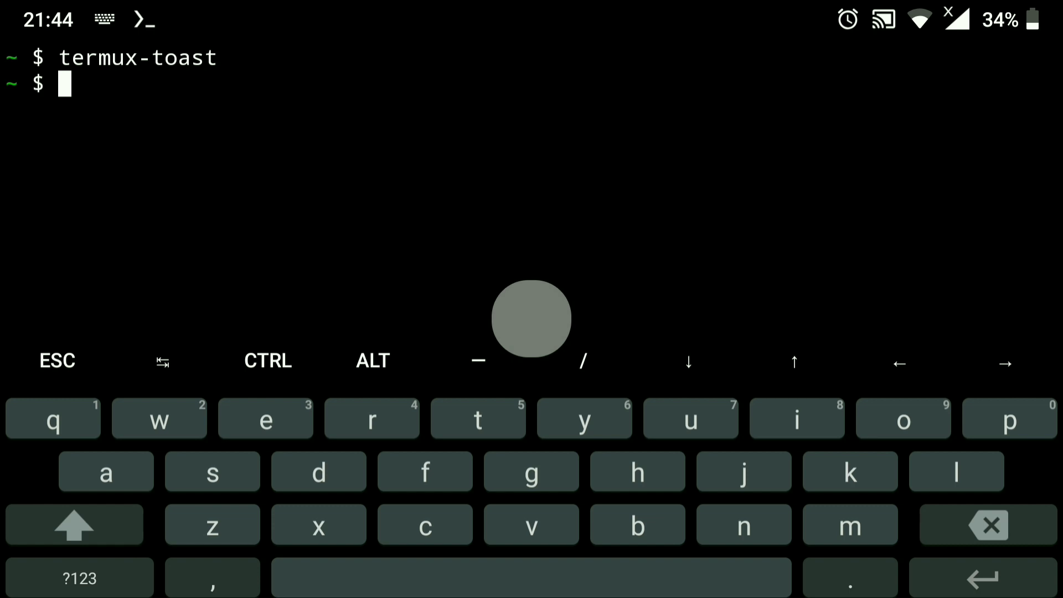
{"action": "type", "text": "termux-toast -"}
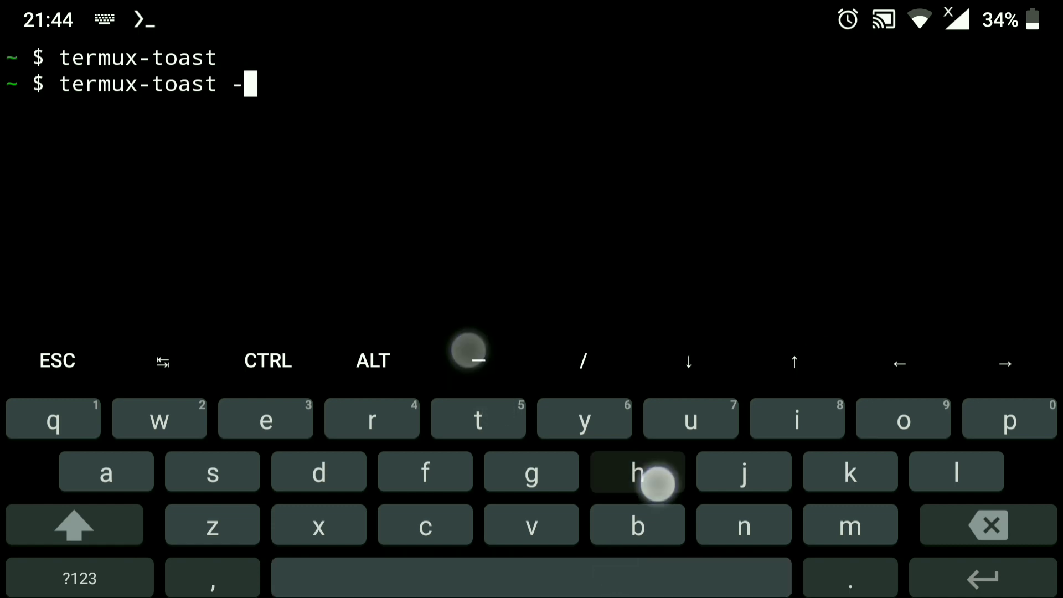
{"action": "type", "text": "h"}
{"action": "key", "text": "Return"}
{"action": "left_click", "coordinate": [20, 314]}
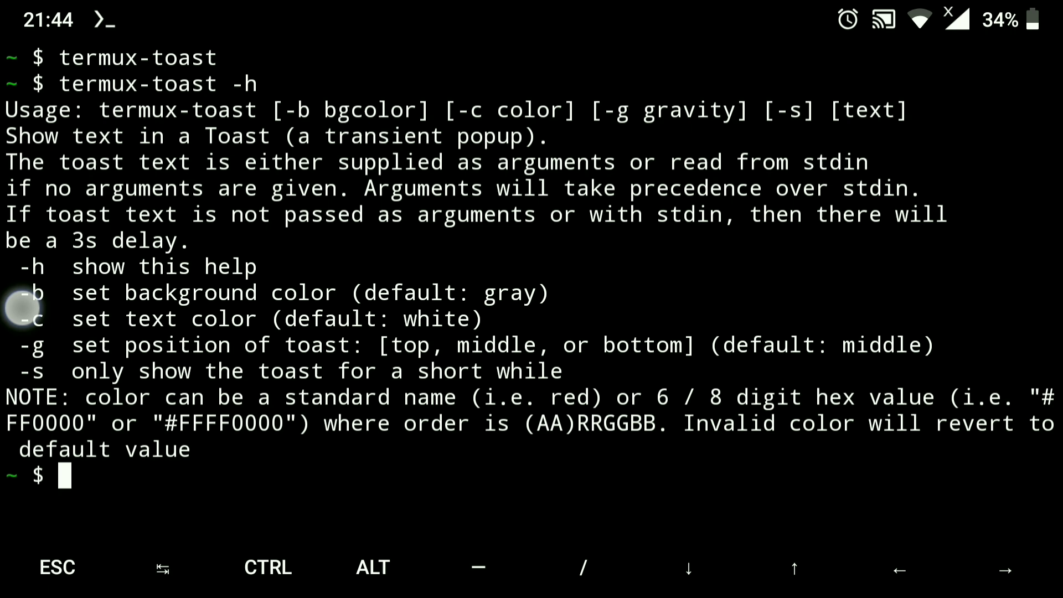
{"action": "left_click", "coordinate": [511, 433]}
{"action": "type", "text": "termux-toast"}
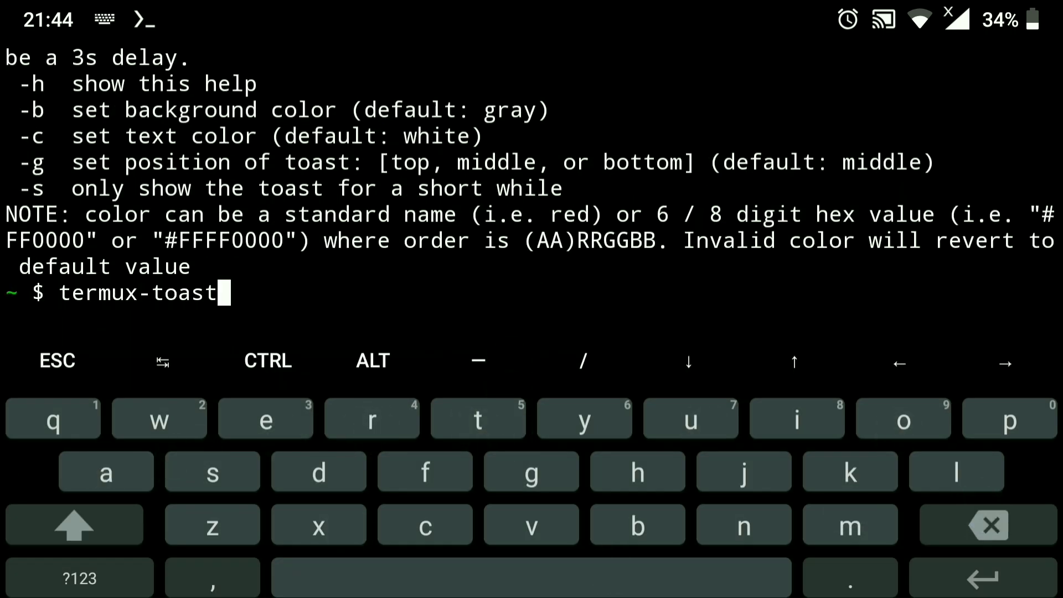
{"action": "type", "text": "-b white -"}
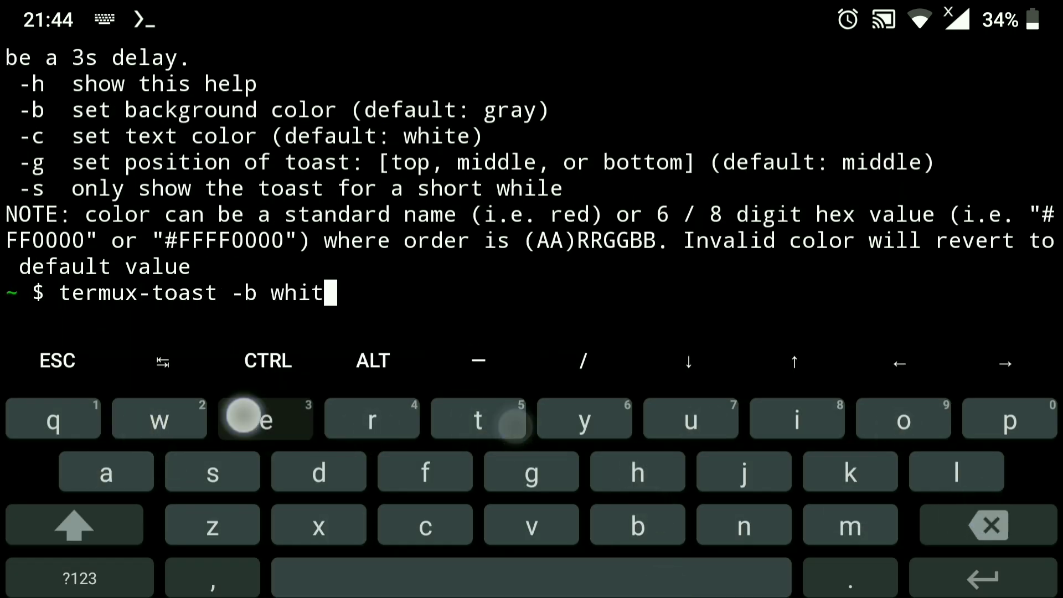
{"action": "type", "text": "c bl"}
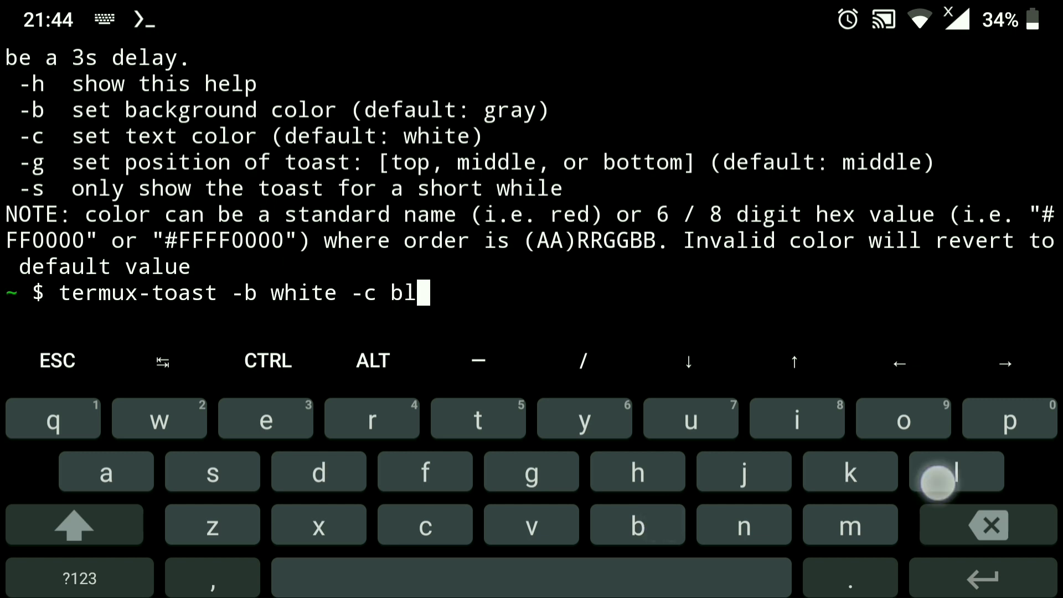
{"action": "type", "text": "ack -g t"}
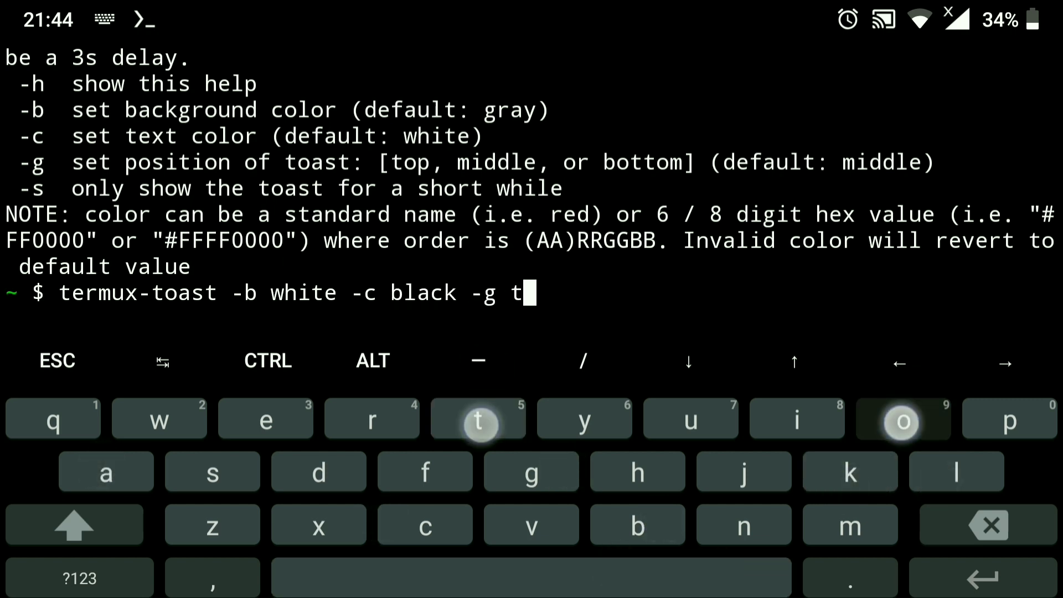
{"action": "type", "text": "op -s"}
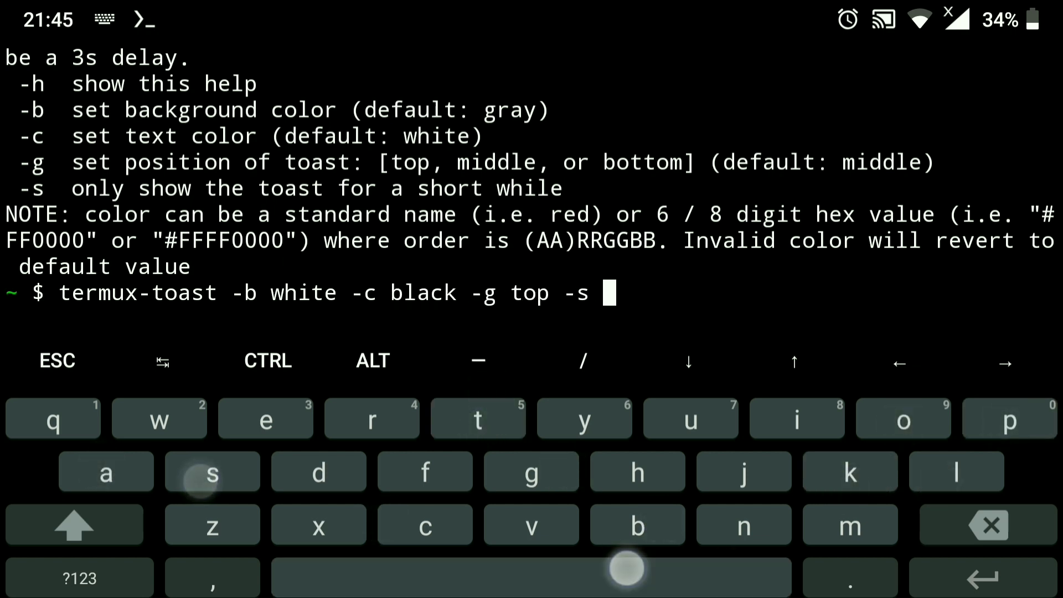
- Show a white, black-text top toast saying "Welcome Tbot", then clear the terminal
{"action": "left_click", "coordinate": [80, 578]}
{"action": "type", "text": "\"Welcome T"}
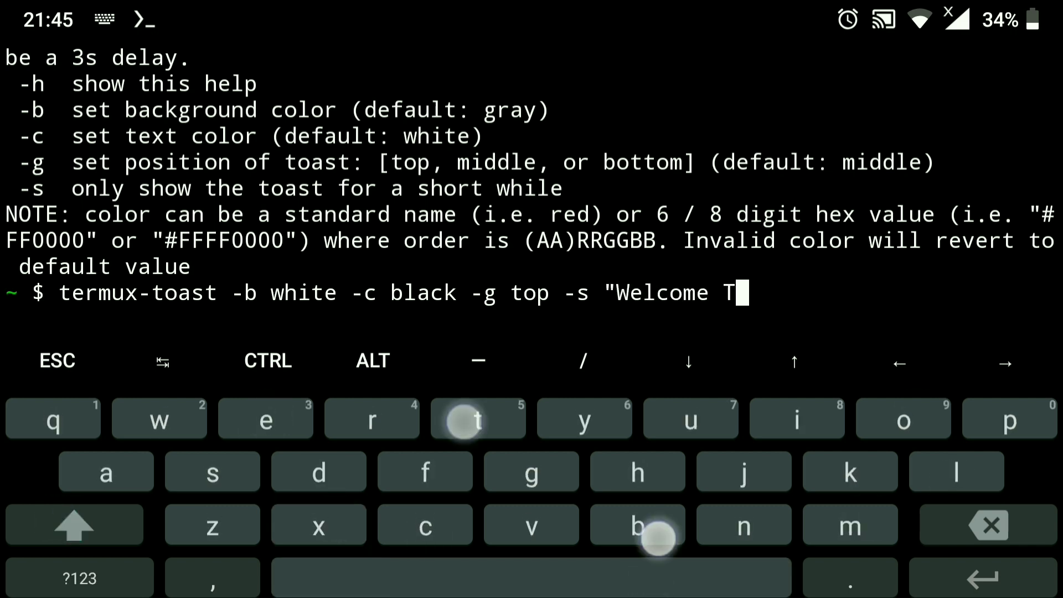
{"action": "type", "text": "bot\""}
{"action": "key", "text": "Return"}
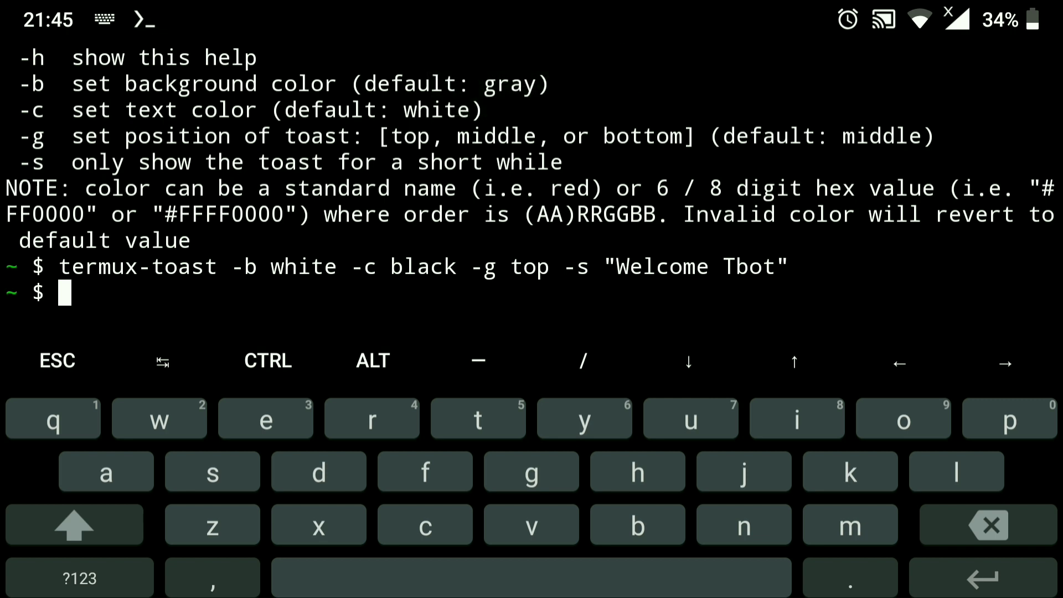
{"action": "type", "text": "clear"}
{"action": "key", "text": "Return"}
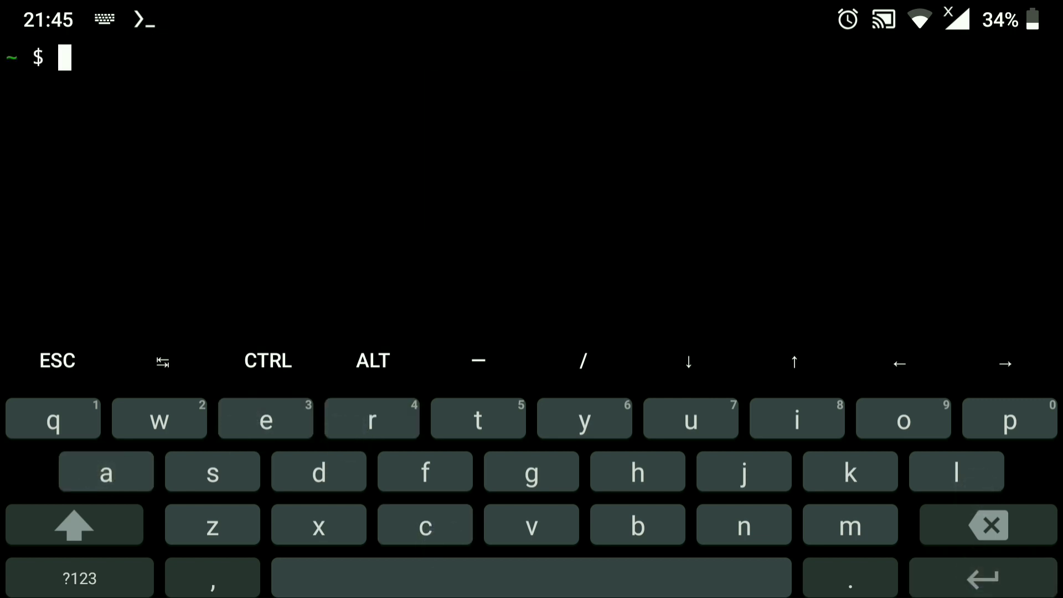
{"action": "type", "text": "termux-"}
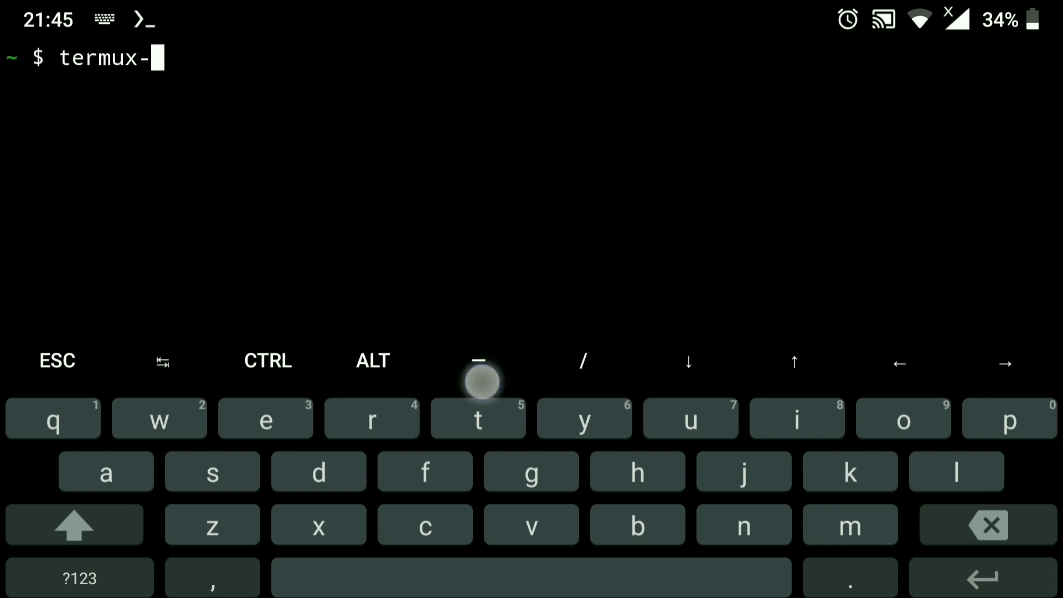
{"action": "type", "text": "fingerp"}
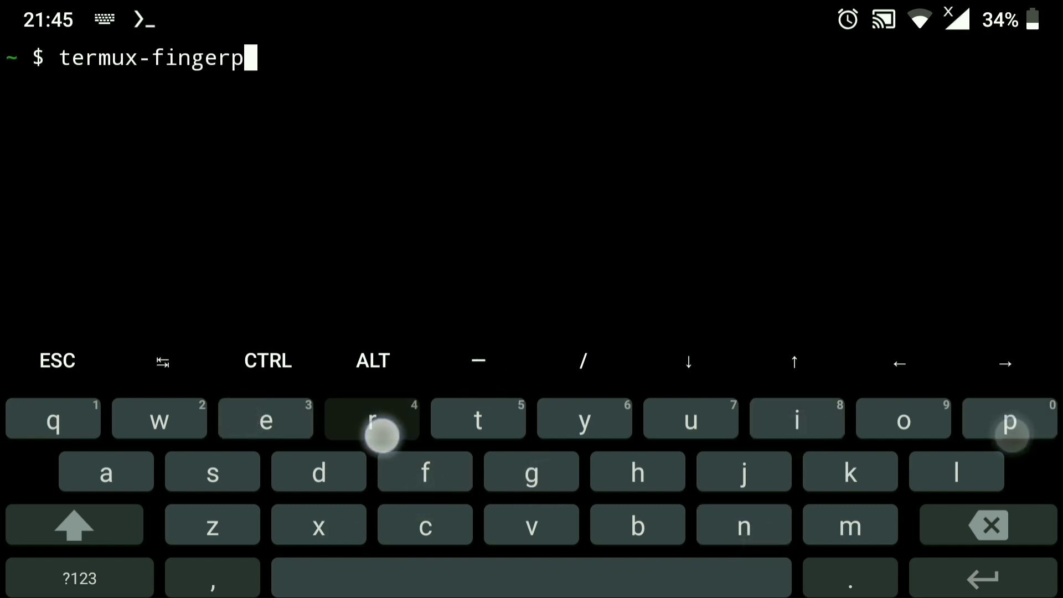
{"action": "type", "text": "rint"}
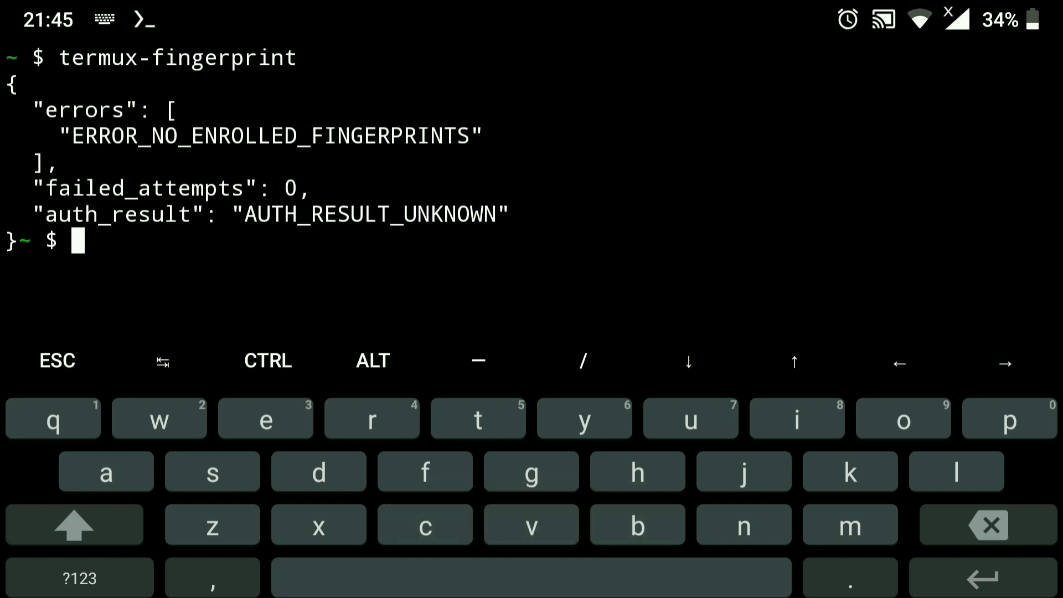
{"action": "type", "text": "clear"}
- Run termux-fingerprint, see the no-enrolled-fingerprints result, and clear the screen
{"action": "key", "text": "Return"}
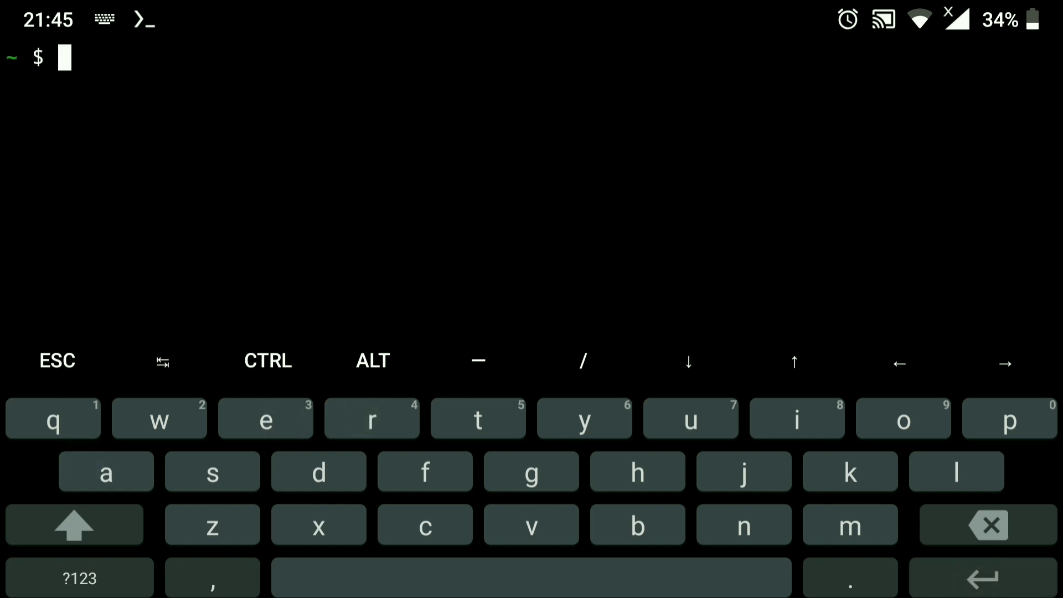
{"action": "type", "text": "termux-"}
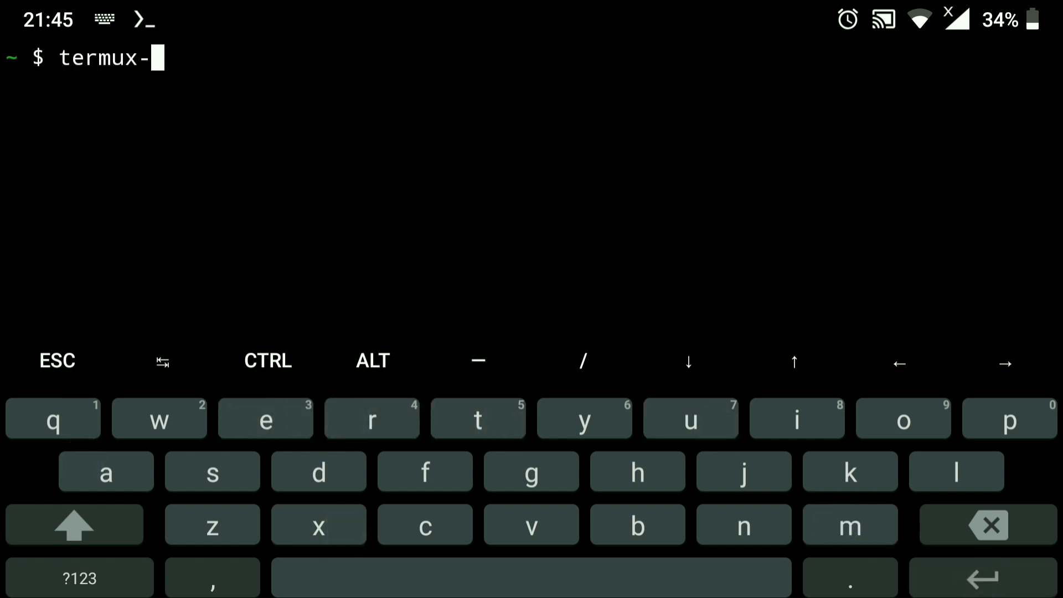
{"action": "type", "text": "sen"}
- Run termux-sensor -a, watch the JSON stream, then interrupt it with CTRL+c and review the output
{"action": "key", "text": "BackSpace"}
{"action": "type", "text": "or -a"}
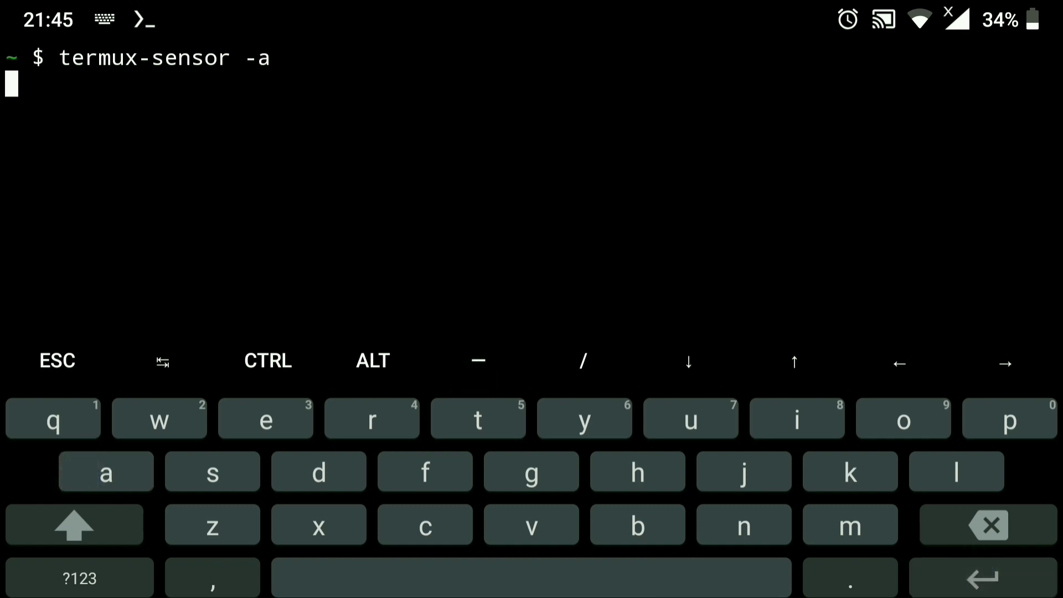
{"action": "key", "text": "Escape"}
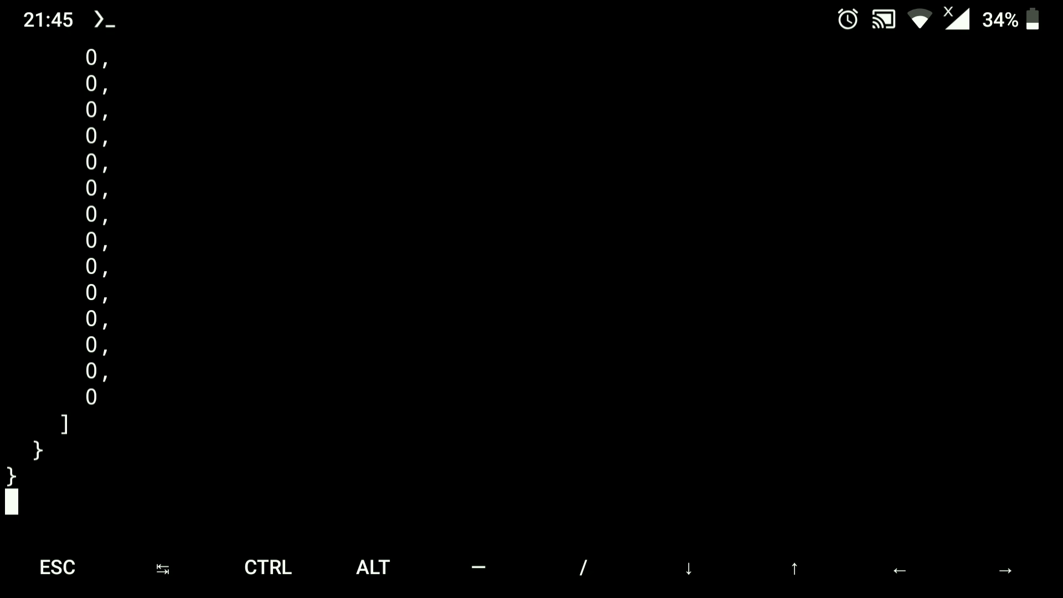
{"action": "scroll", "coordinate": [973, 475], "scroll_direction": "up", "scroll_amount": 10}
{"action": "scroll", "coordinate": [974, 474], "scroll_direction": "up", "scroll_amount": 5}
{"action": "scroll", "coordinate": [983, 430], "scroll_direction": "down", "scroll_amount": 5}
{"action": "left_click", "coordinate": [945, 385]}
{"action": "left_click", "coordinate": [267, 361]}
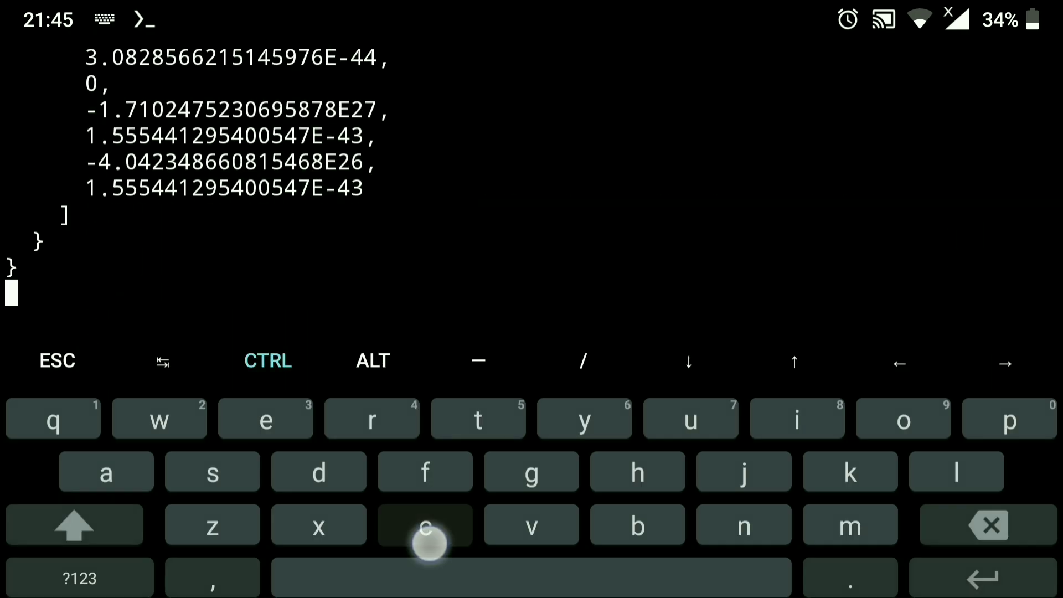
{"action": "left_click", "coordinate": [426, 528]}
{"action": "key", "text": "Escape"}
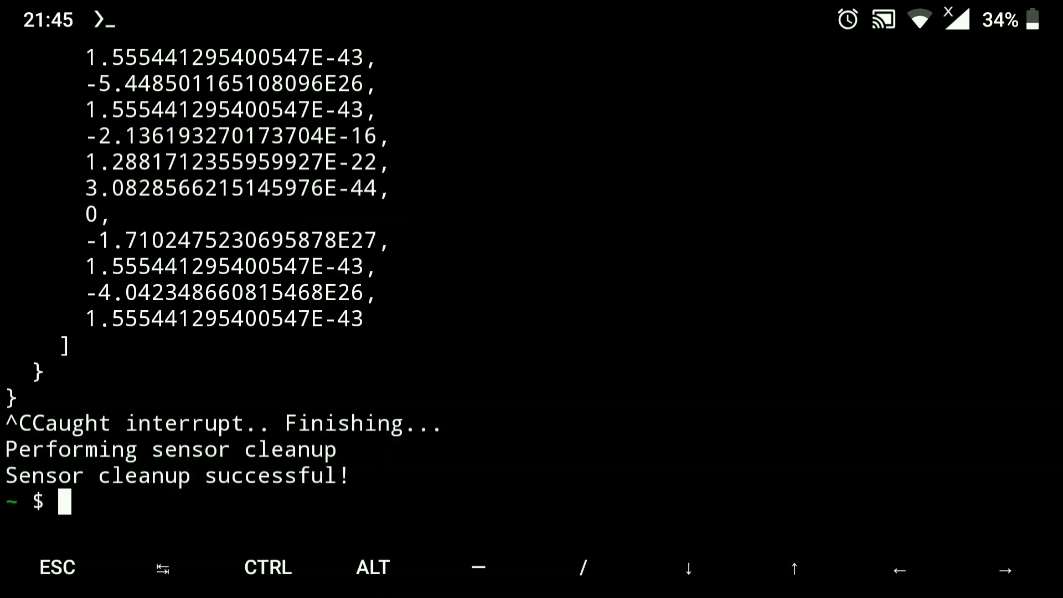
{"action": "scroll", "coordinate": [951, 434], "scroll_direction": "up", "scroll_amount": 10}
{"action": "scroll", "coordinate": [974, 459], "scroll_direction": "up", "scroll_amount": 10}
{"action": "scroll", "coordinate": [974, 460], "scroll_direction": "up", "scroll_amount": 5}
{"action": "scroll", "coordinate": [982, 293], "scroll_direction": "up", "scroll_amount": 10}
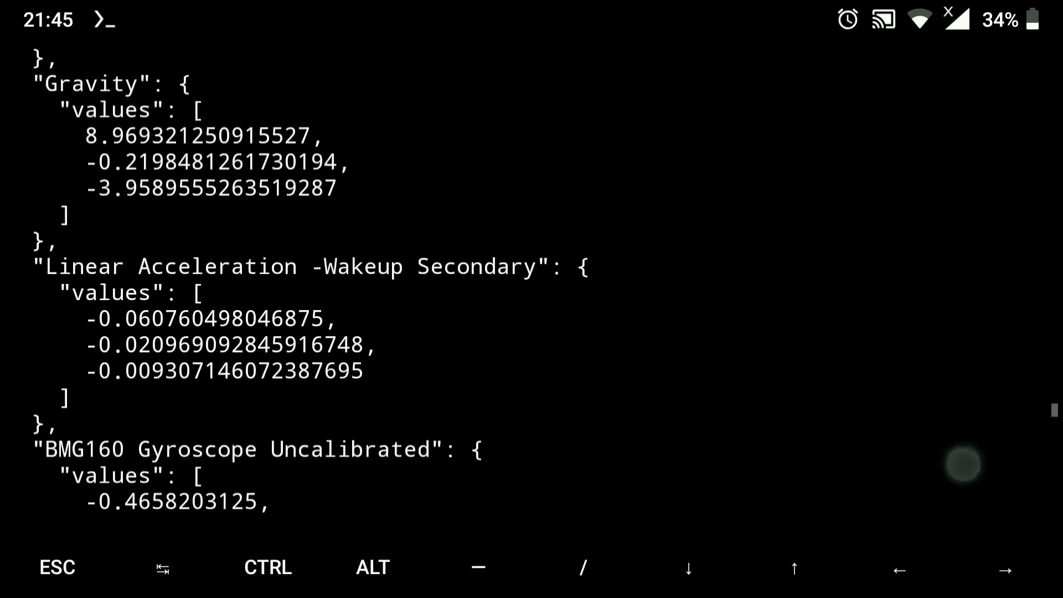
{"action": "scroll", "coordinate": [964, 464], "scroll_direction": "up", "scroll_amount": 10}
{"action": "scroll", "coordinate": [959, 360], "scroll_direction": "up", "scroll_amount": 10}
{"action": "scroll", "coordinate": [970, 239], "scroll_direction": "up", "scroll_amount": 3}
{"action": "scroll", "coordinate": [971, 239], "scroll_direction": "up", "scroll_amount": 10}
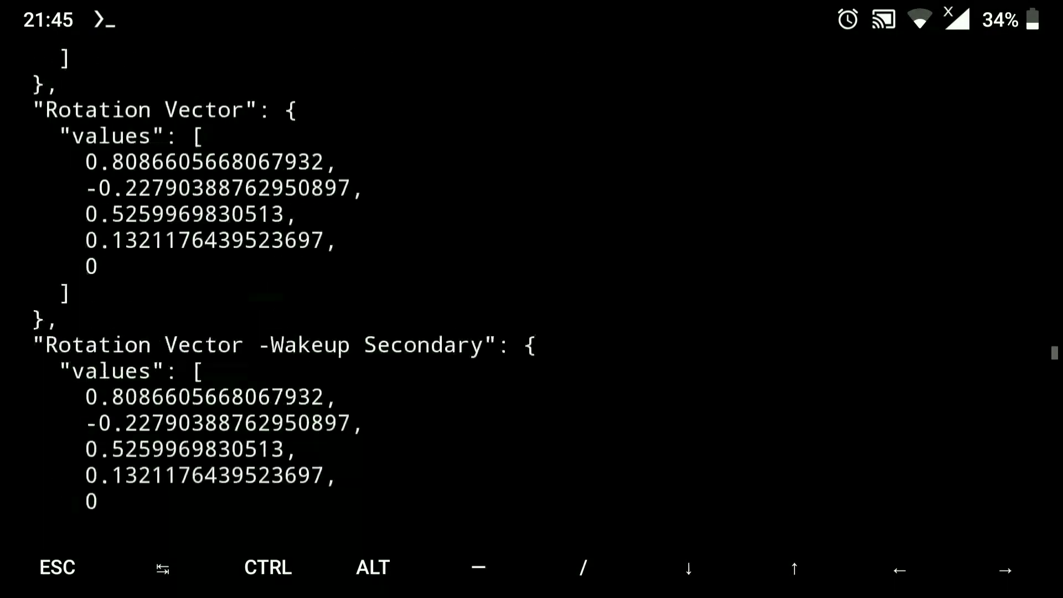